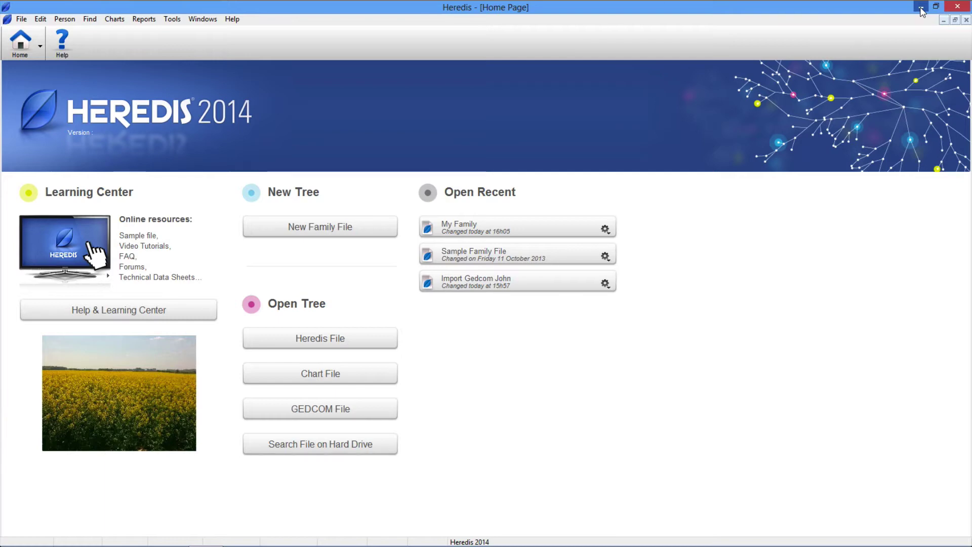
Step: Minimize Heredis 2014 to the desktop, then restore it from the taskbar
click(921, 11)
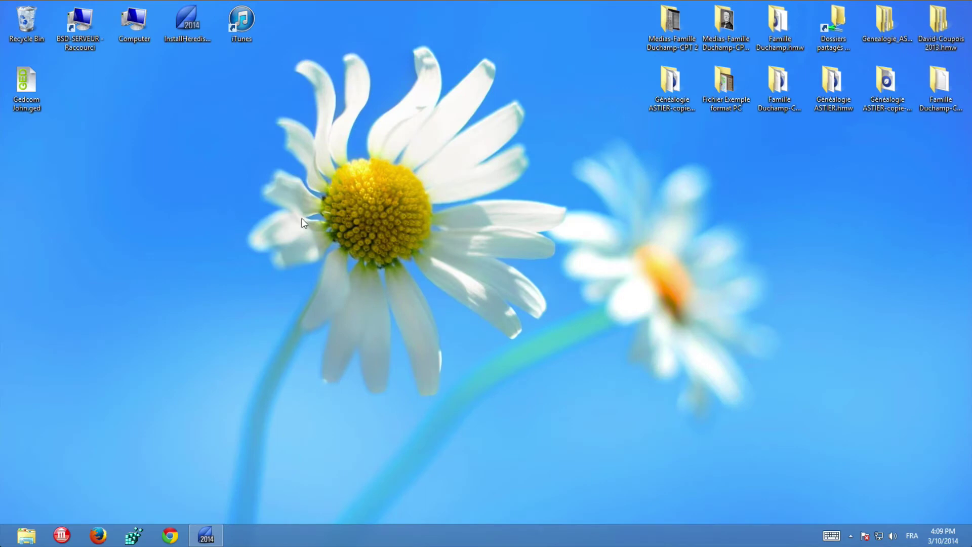
click(209, 540)
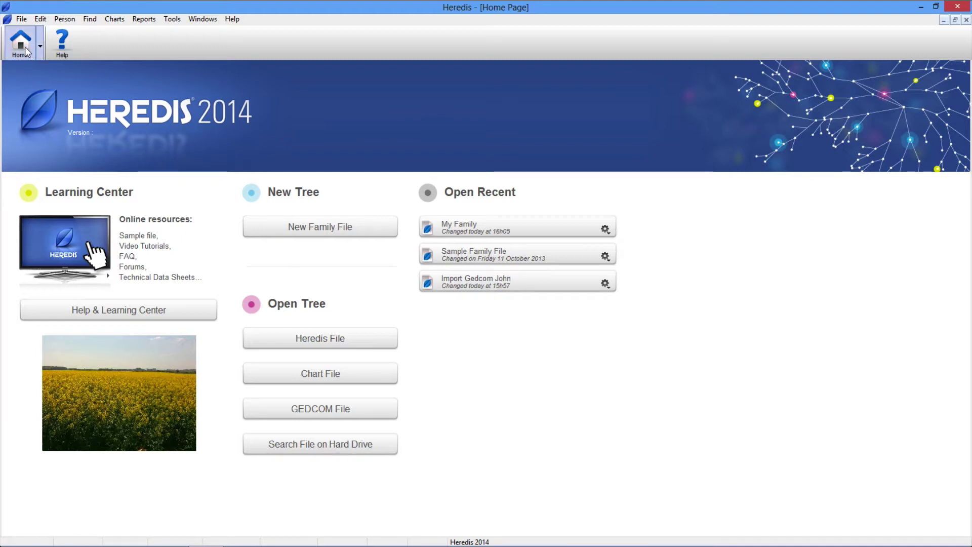
click(22, 20)
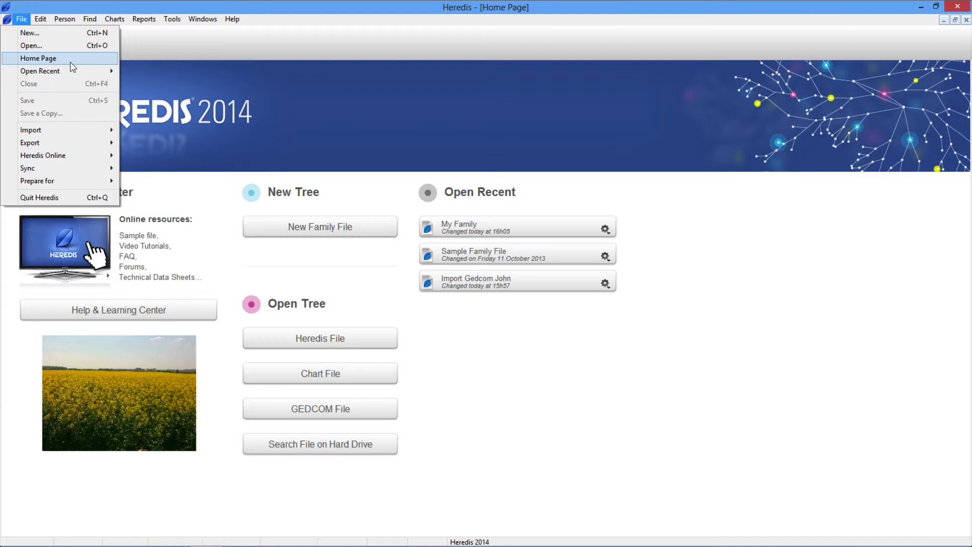
click(663, 343)
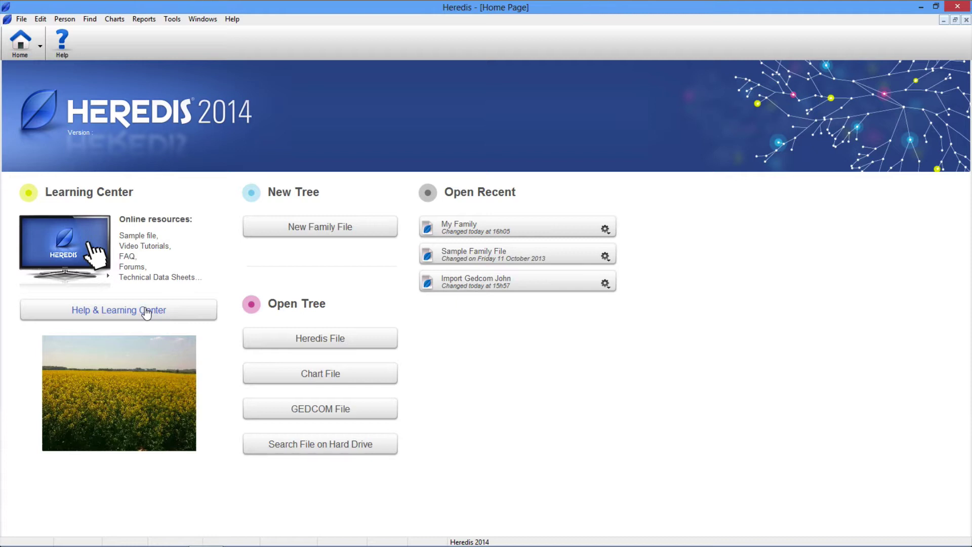
Step: Set the Home Page picture to Pleynet.jpg from Pictures > Images Lieux
click(114, 403)
click(330, 295)
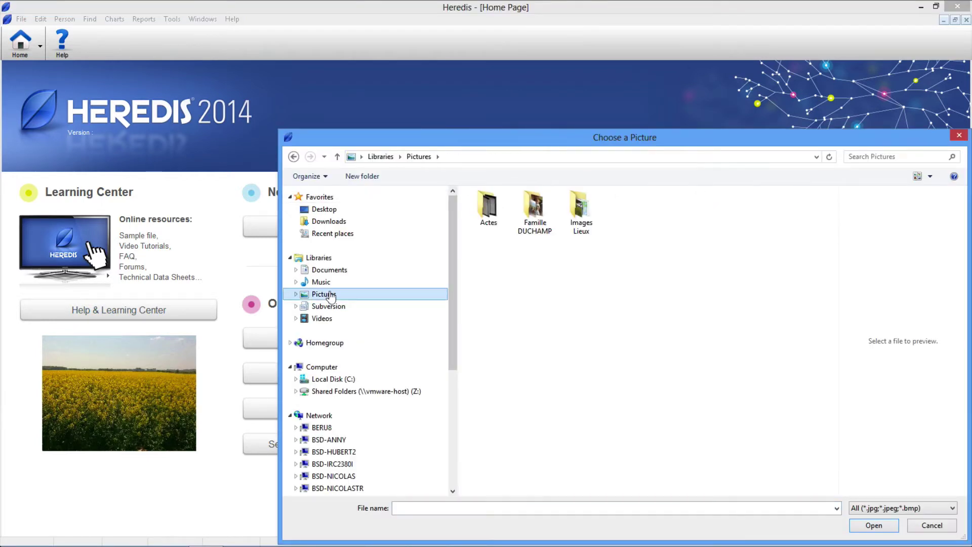
double_click(578, 211)
click(580, 212)
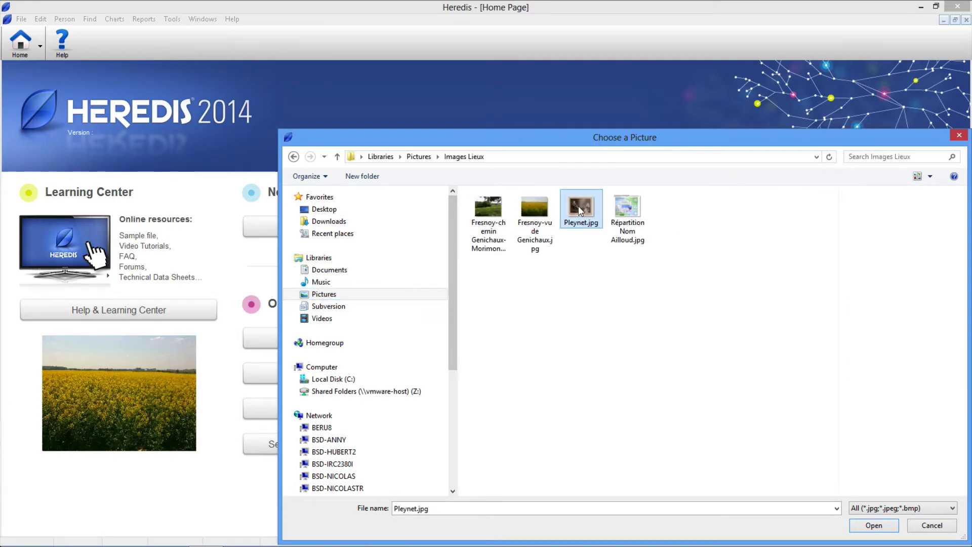
double_click(580, 212)
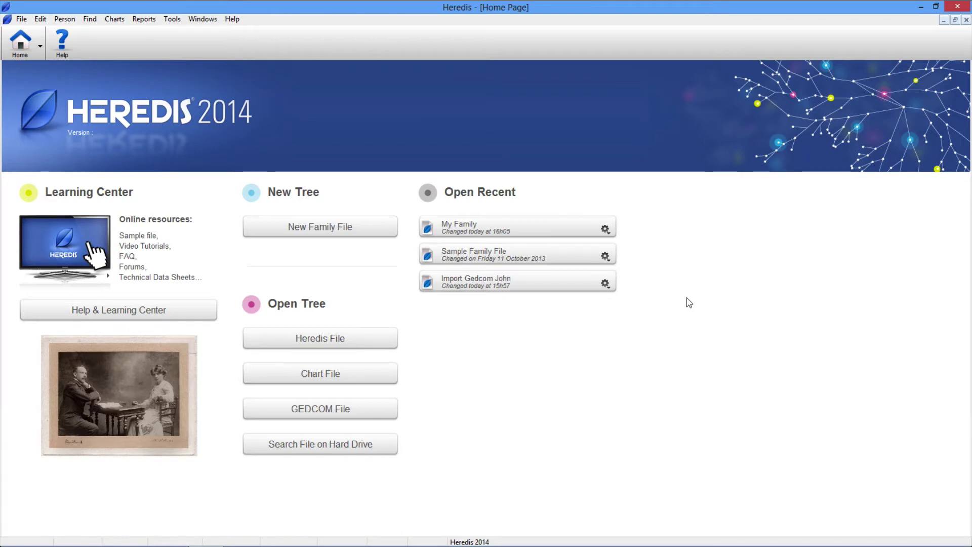
Step: Create a new family file named 'Rucastle Family', keeping the default save location
click(327, 233)
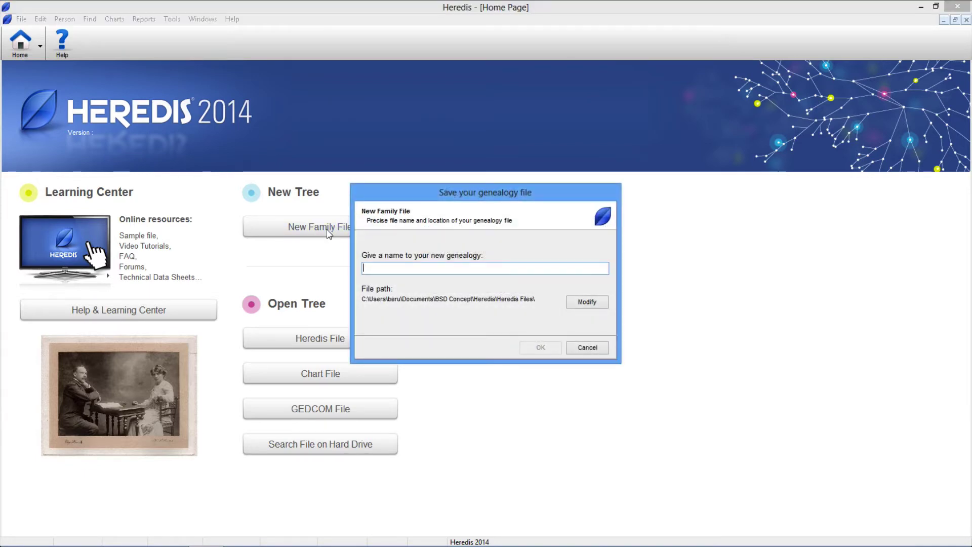
text(Ru)
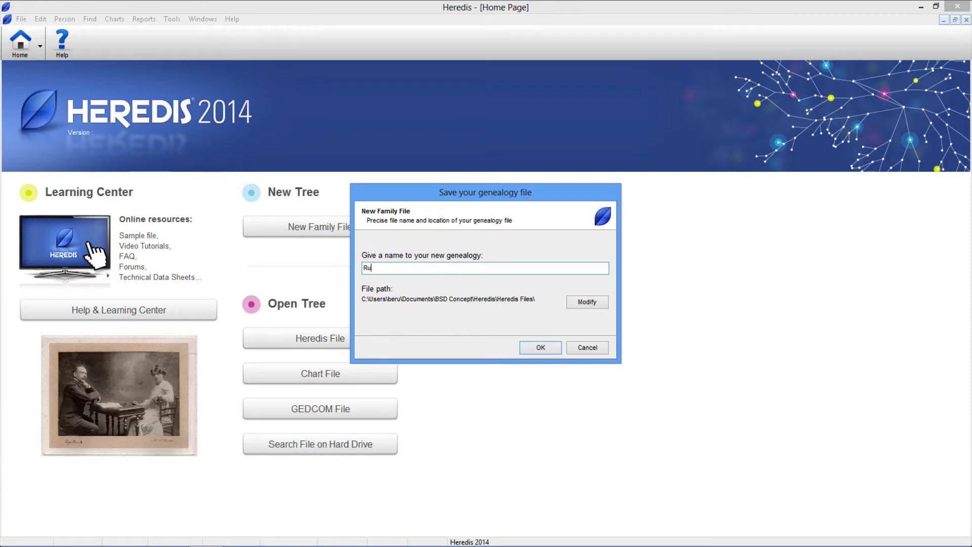
text(castle Family)
click(594, 306)
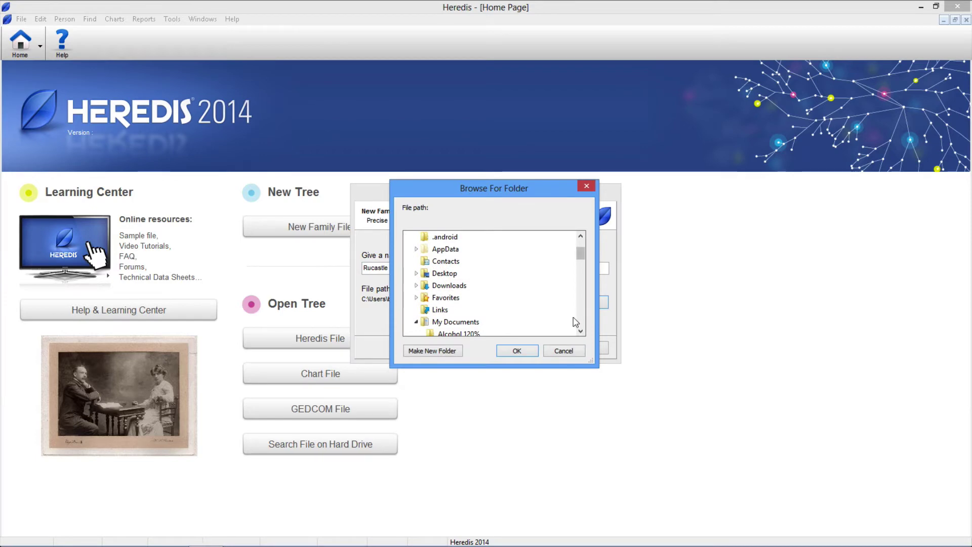
click(575, 351)
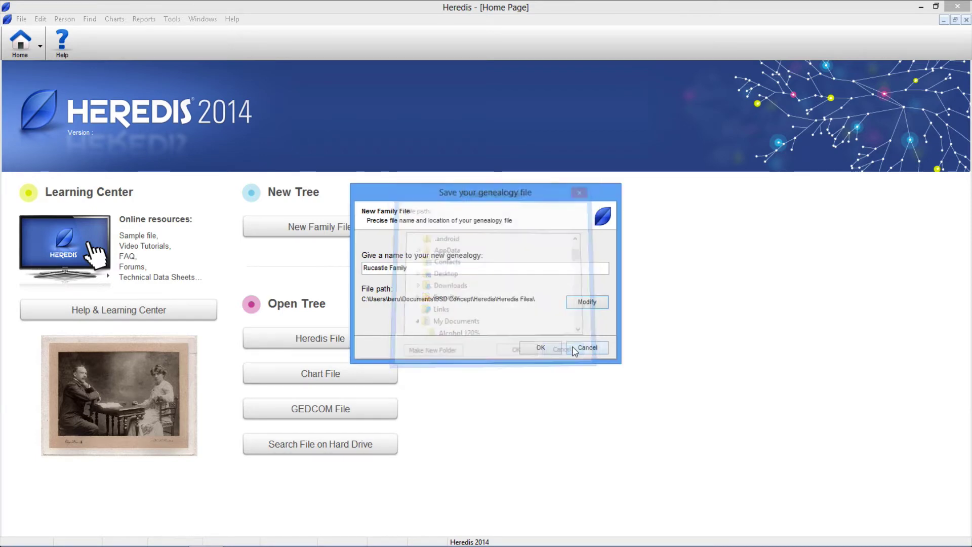
click(540, 347)
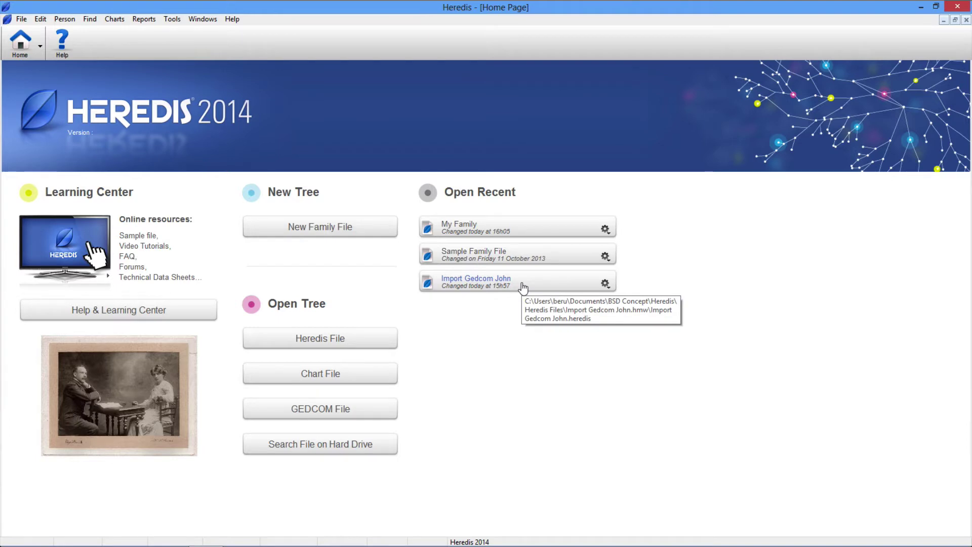
Step: Open My Family from the recent files, then return to the Home Page
click(505, 231)
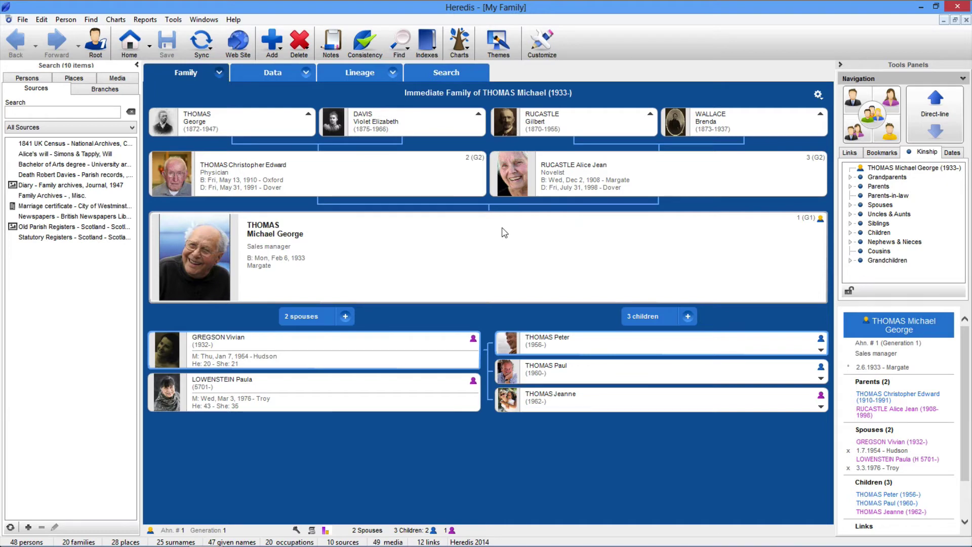
click(132, 41)
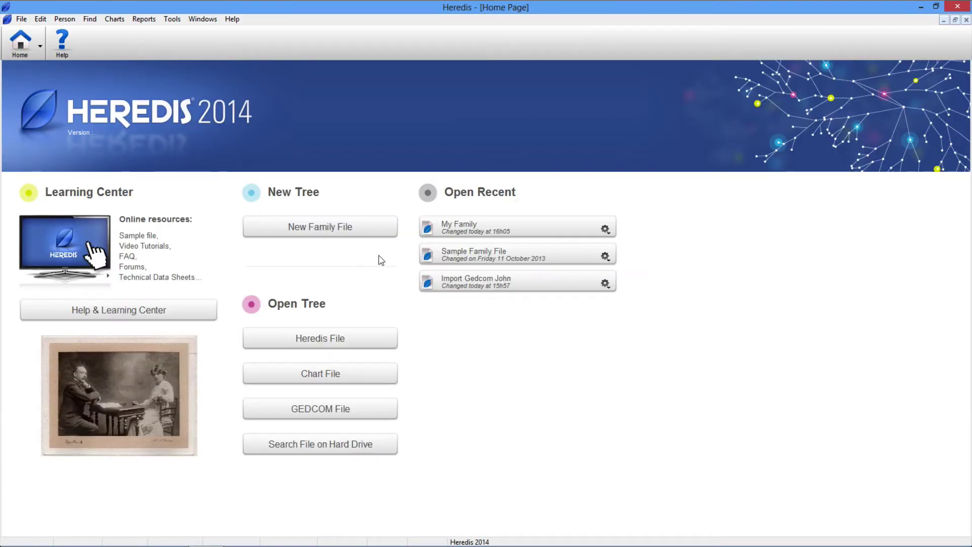
click(328, 344)
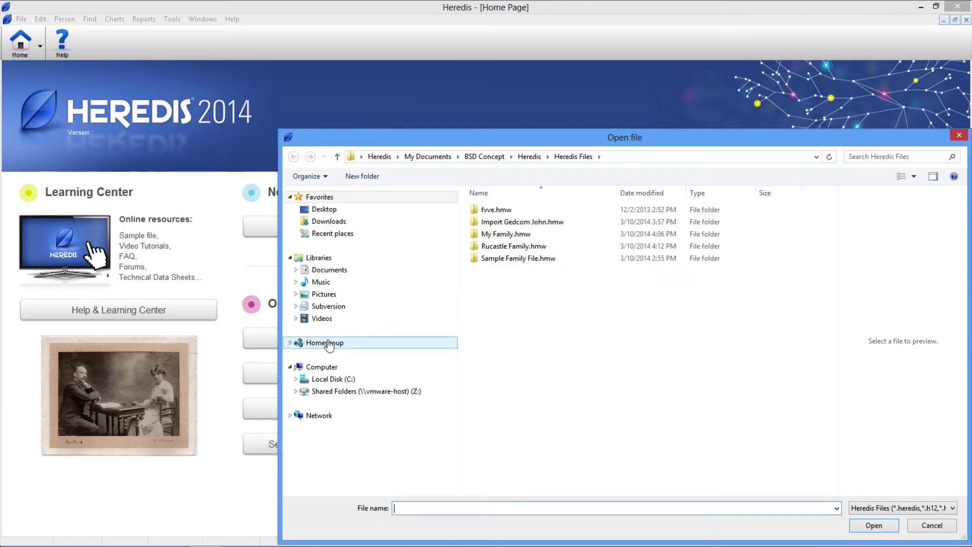
click(931, 508)
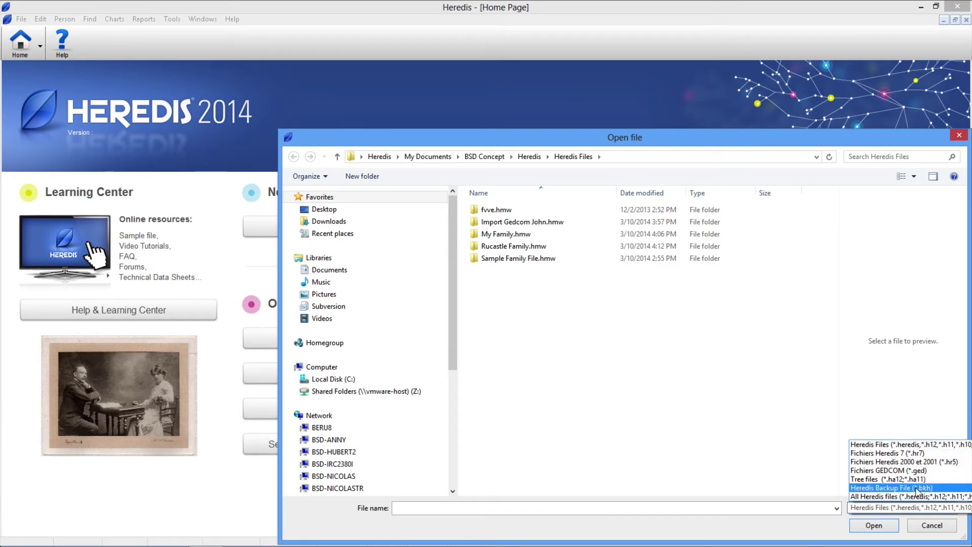
click(774, 432)
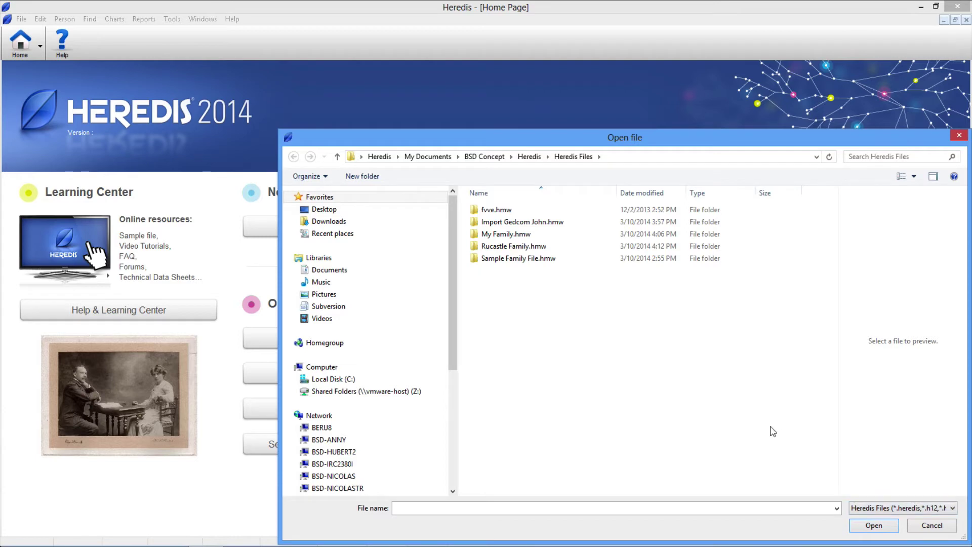
click(929, 527)
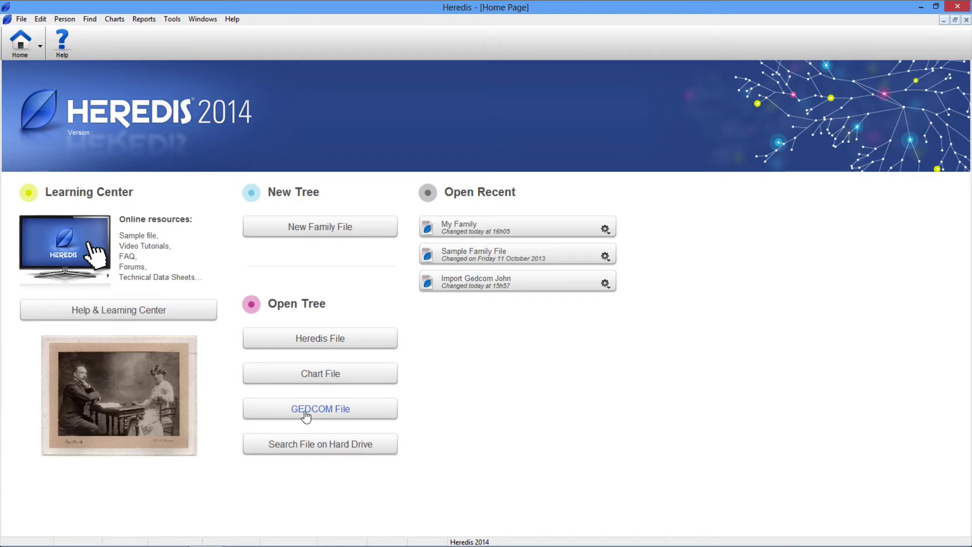
click(305, 415)
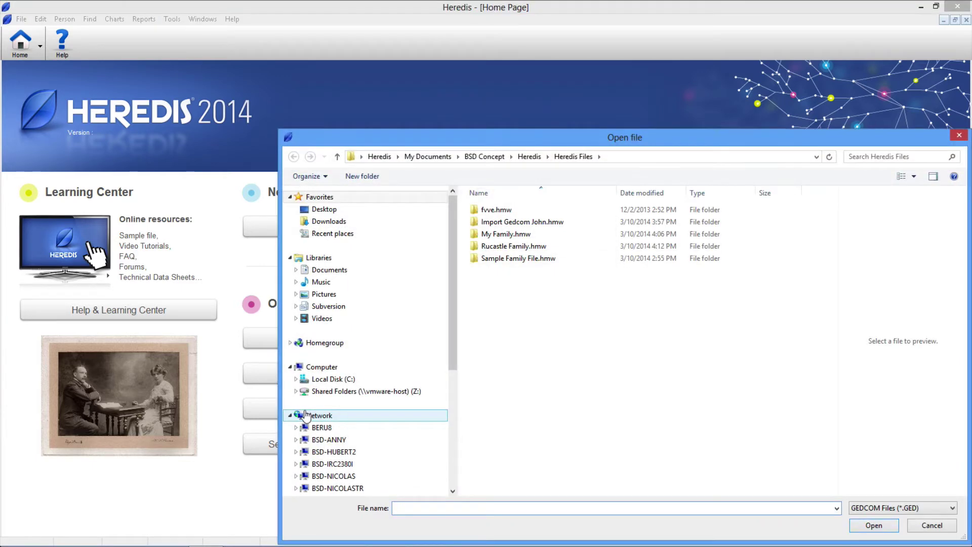
click(318, 214)
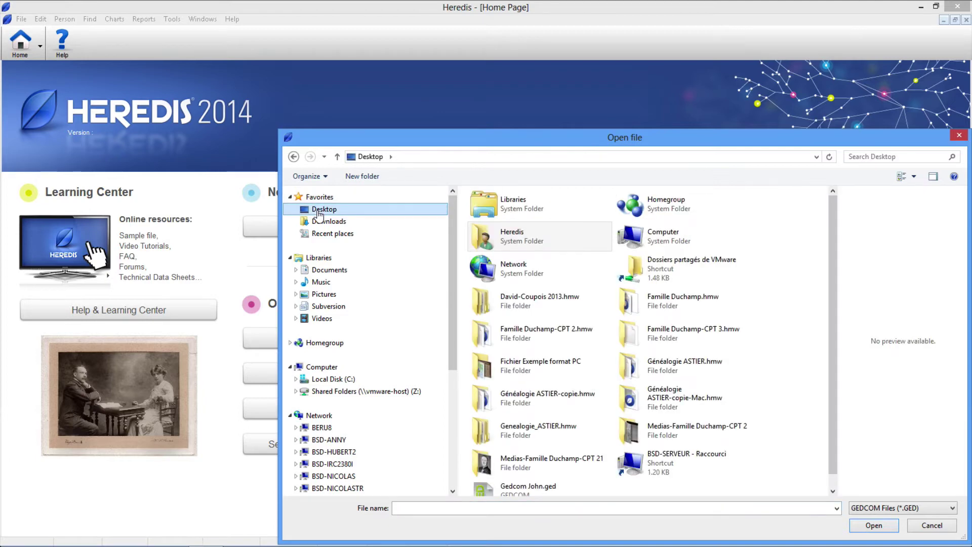
scroll(831, 276, down, 1)
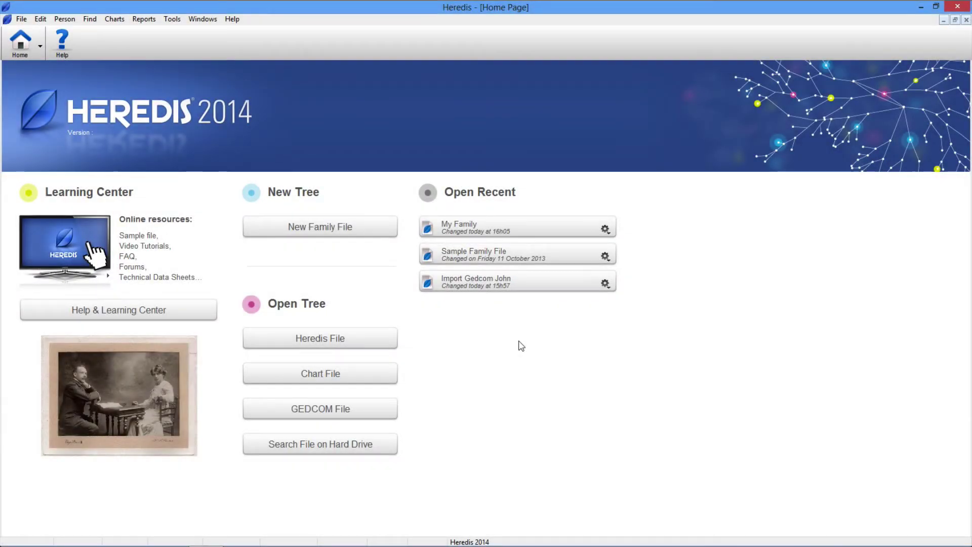
click(321, 377)
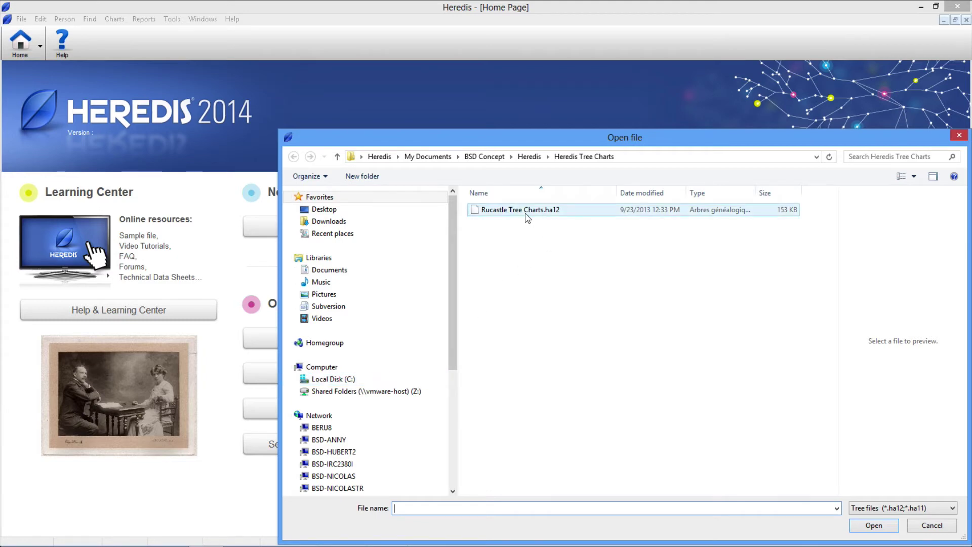
click(931, 525)
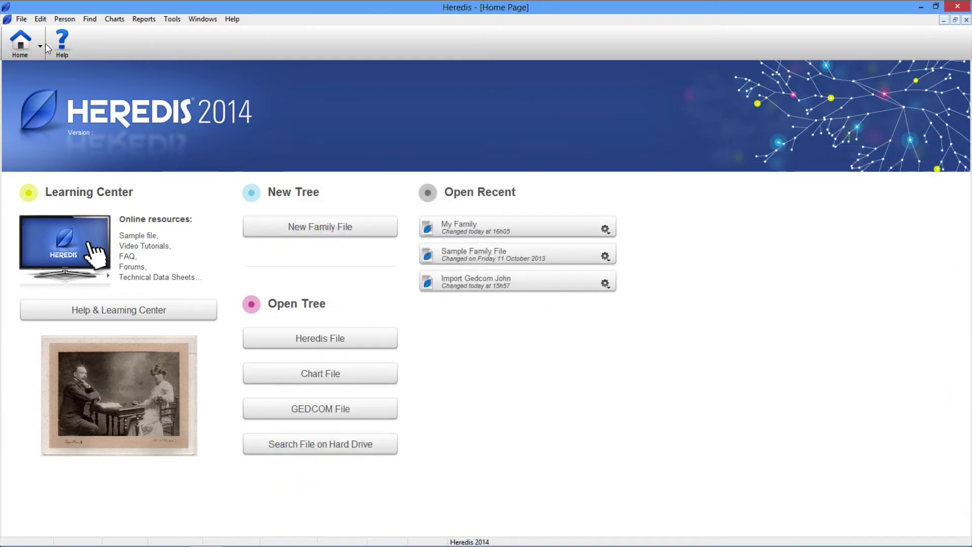
click(22, 19)
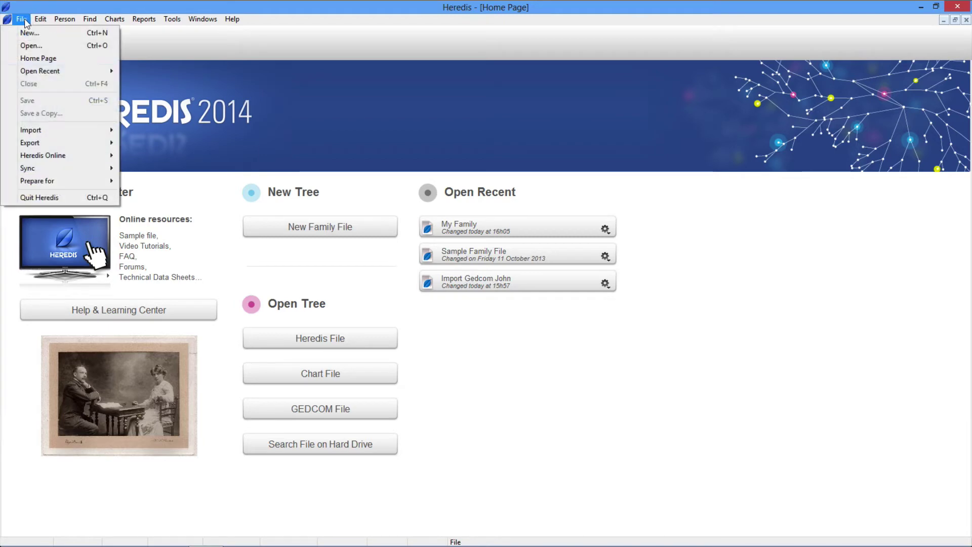
mouse_move(42, 75)
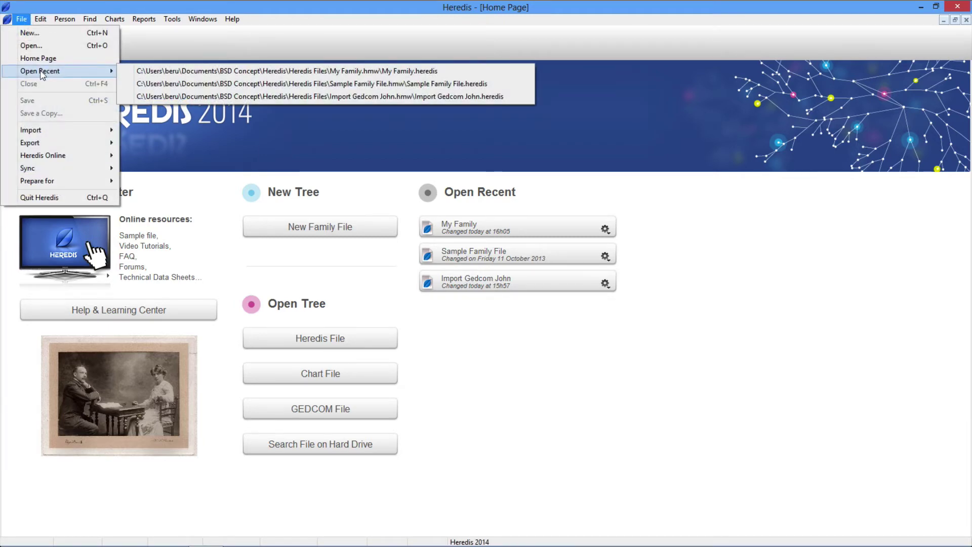
click(783, 310)
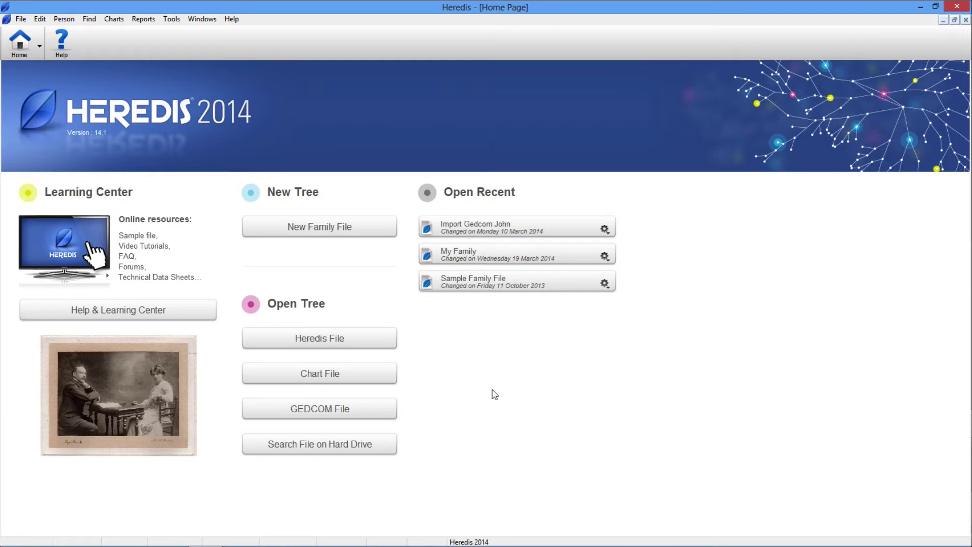
Step: Rename the Import Gedcom John file to 'The Rucastle Family' from its gear menu
click(605, 230)
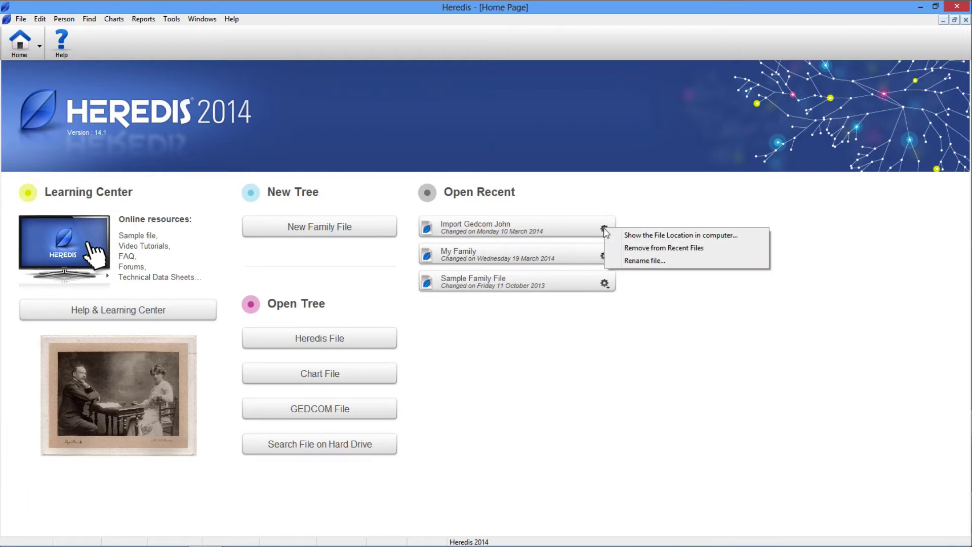
click(643, 261)
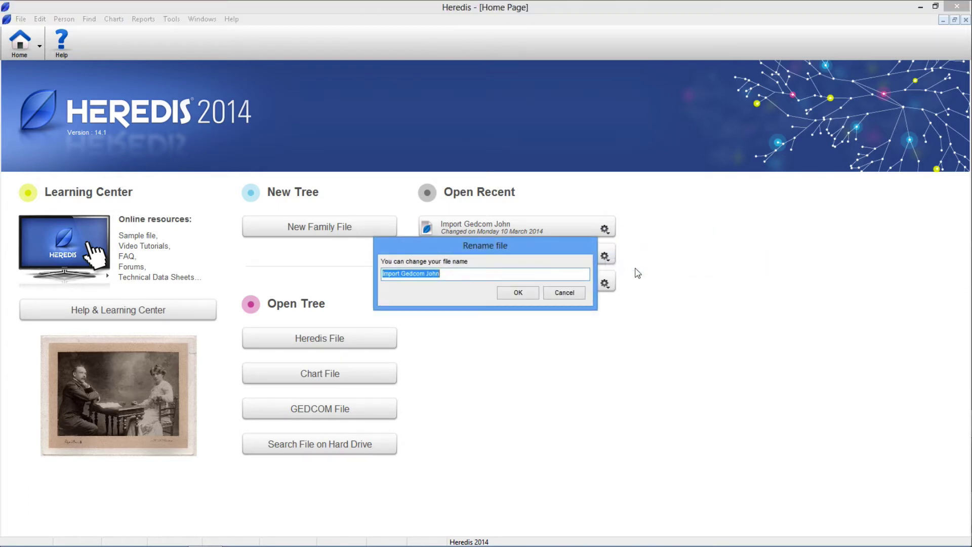
text(The Rucastle Family)
Step: Confirm the new name, then remove Sample Family File from the recent files
click(515, 294)
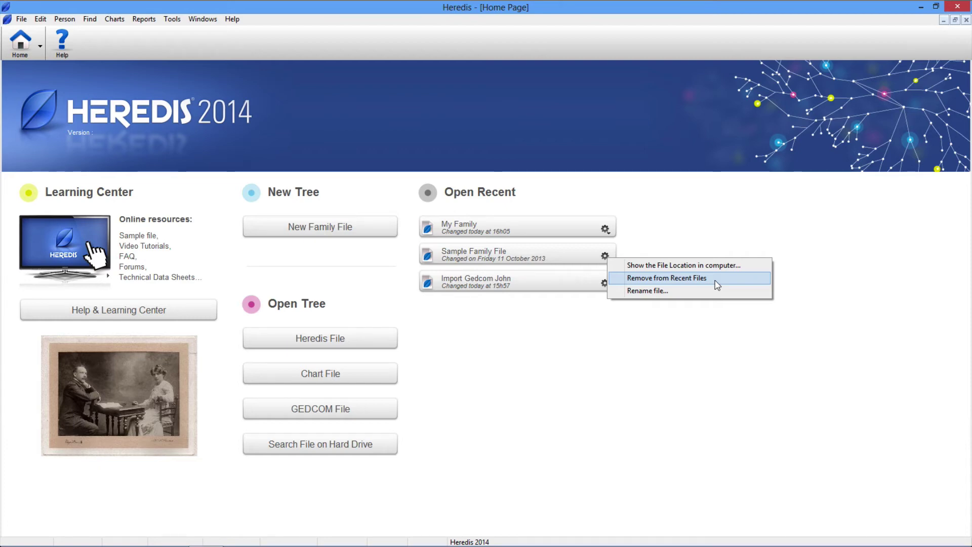
click(717, 285)
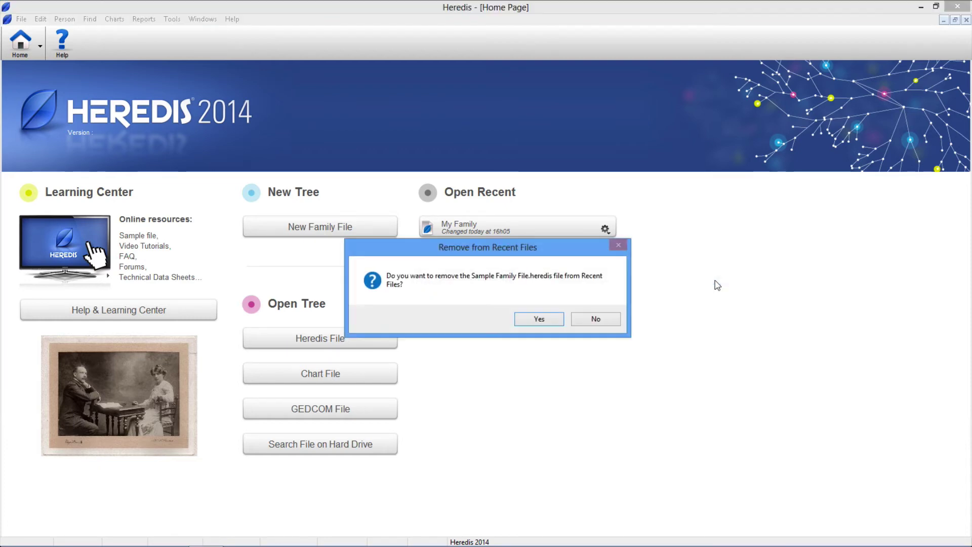
click(540, 319)
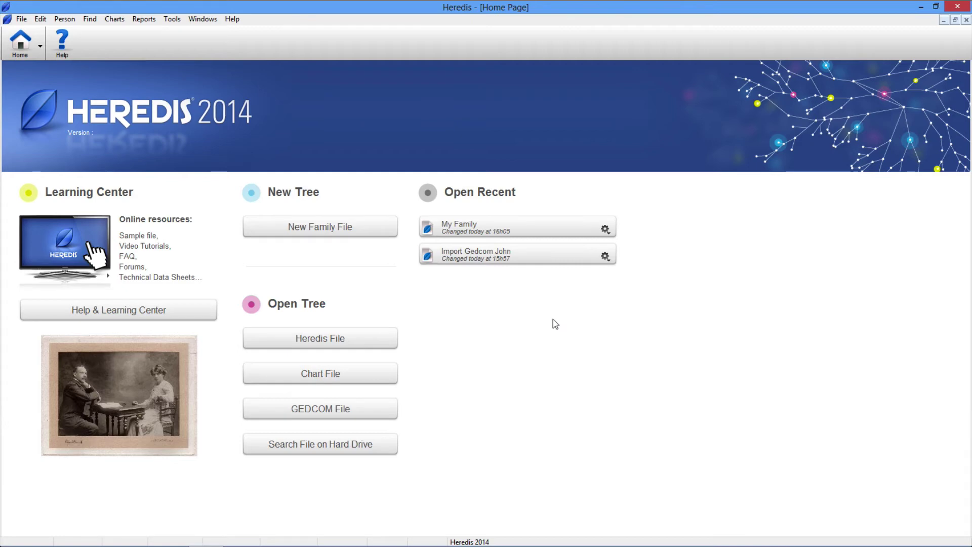
Step: Show Import Gedcom John's file location, browse up to Heredis Files, and close Explorer
click(605, 257)
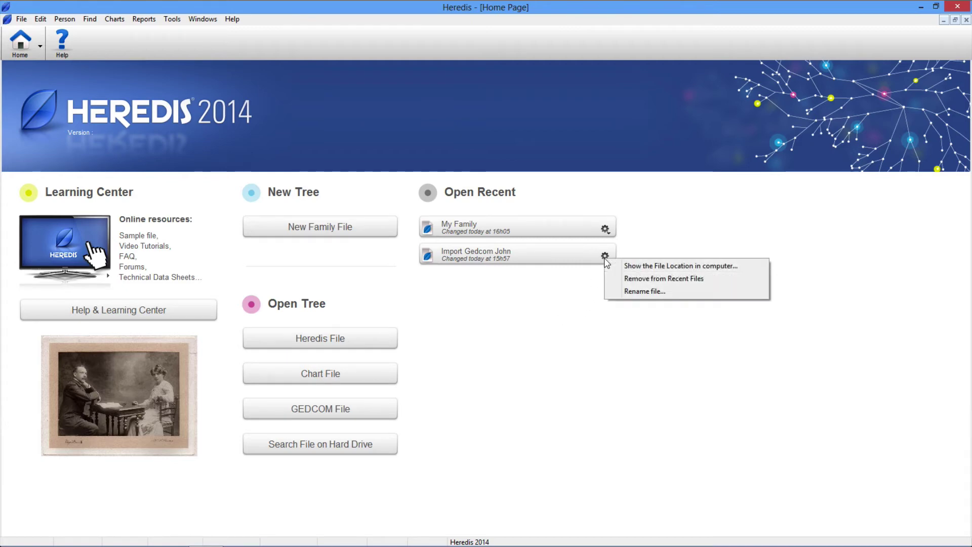
click(656, 269)
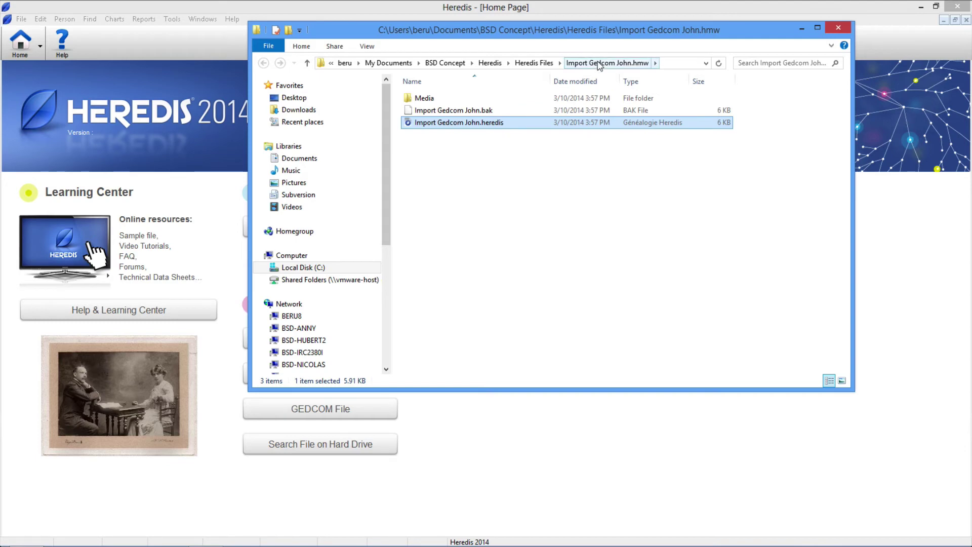
click(538, 64)
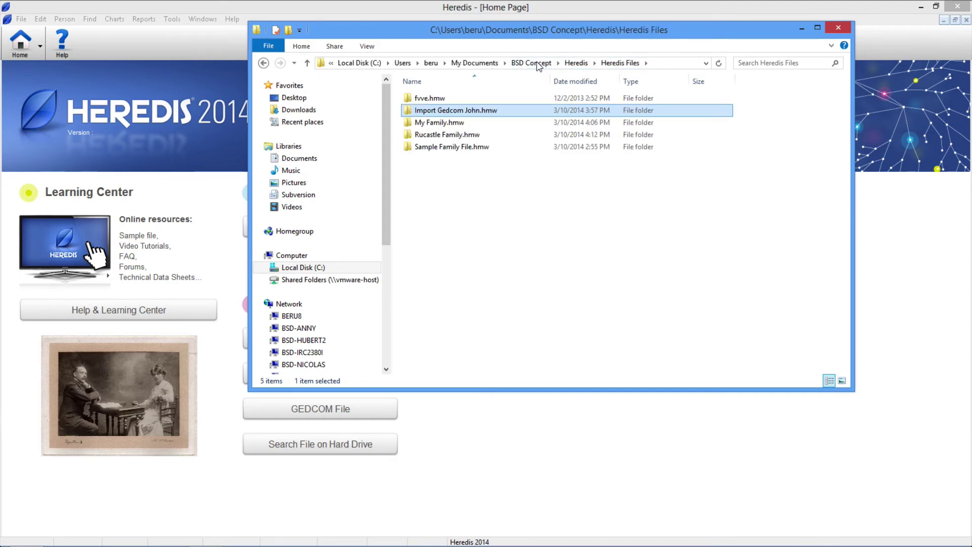
click(839, 27)
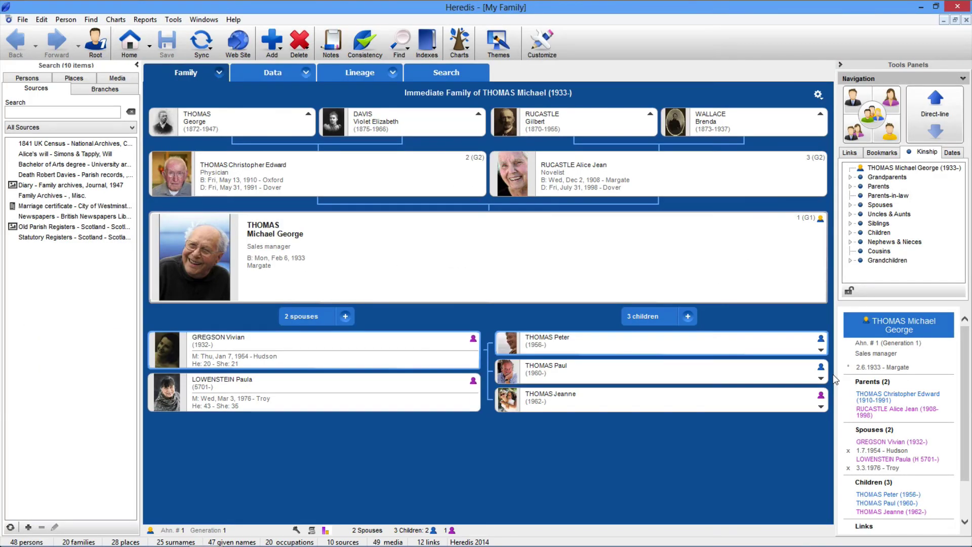
Step: Go back to Home and reopen My Family from the File menu's recent files
click(129, 43)
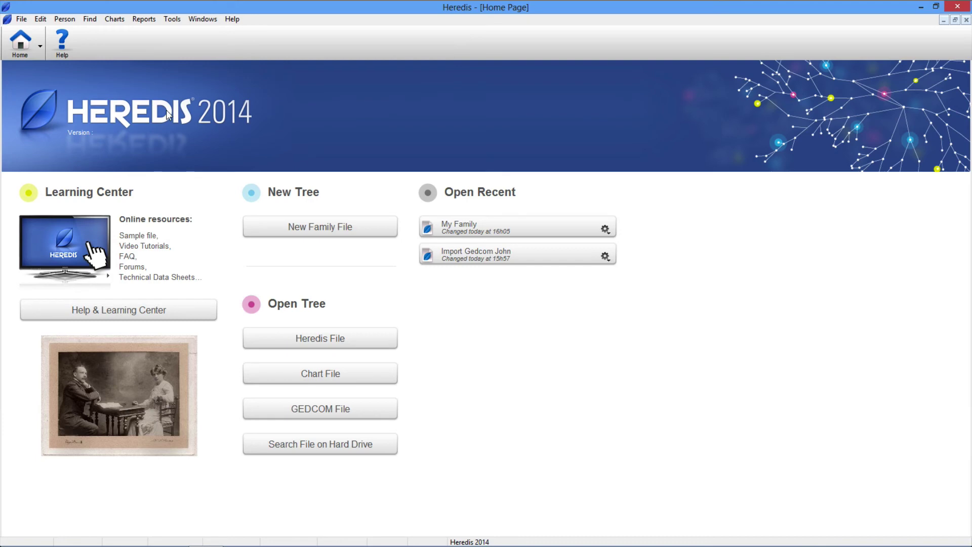
click(21, 19)
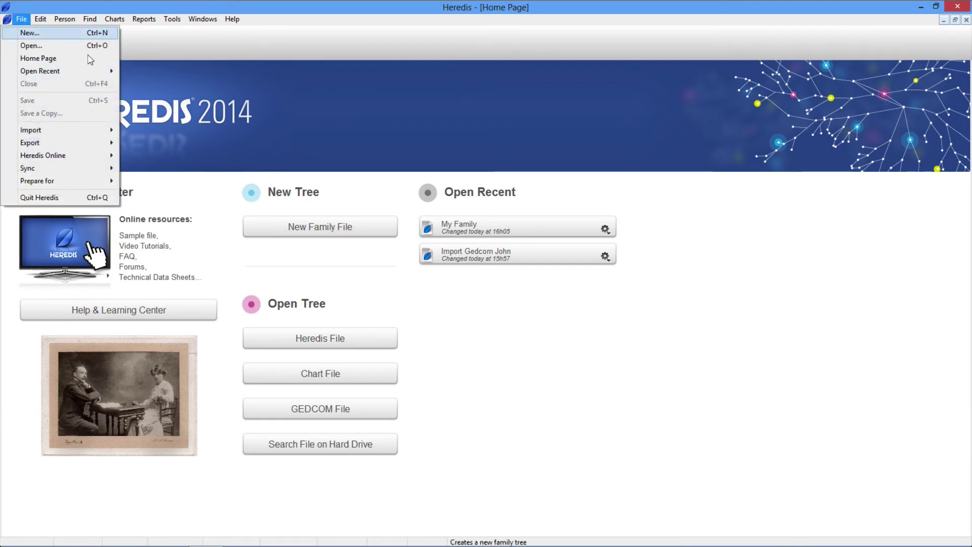
click(506, 226)
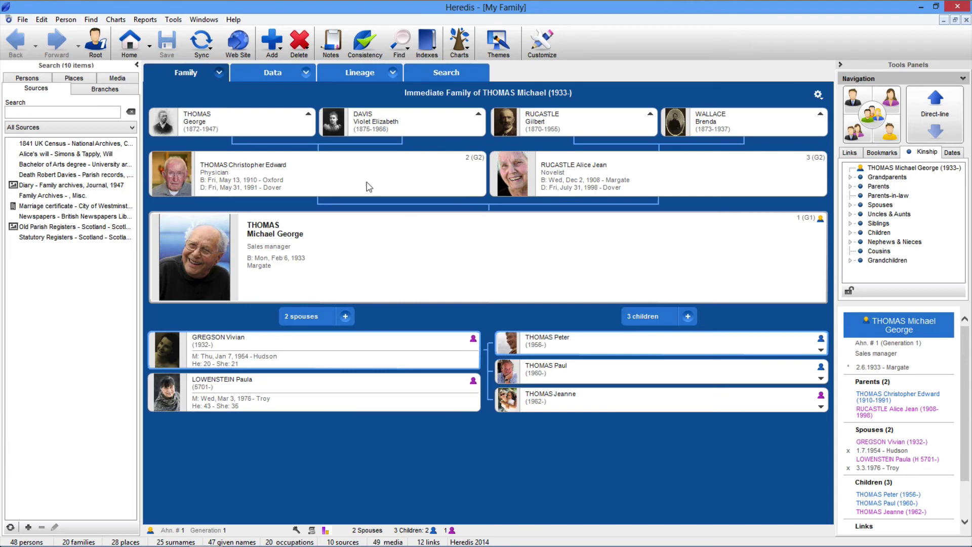
Step: List the recent tree files beside Home, then bring up File > Open Recent
click(149, 48)
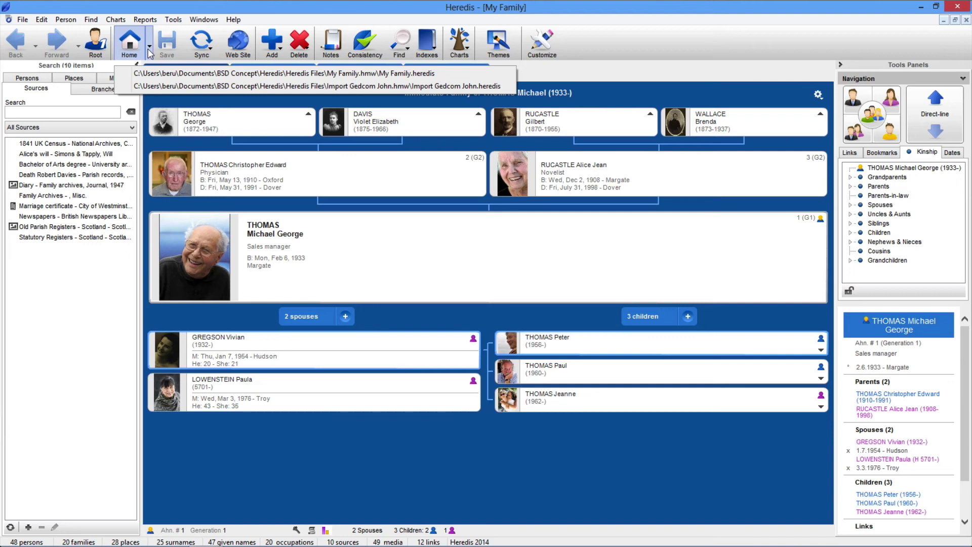
click(22, 19)
click(24, 20)
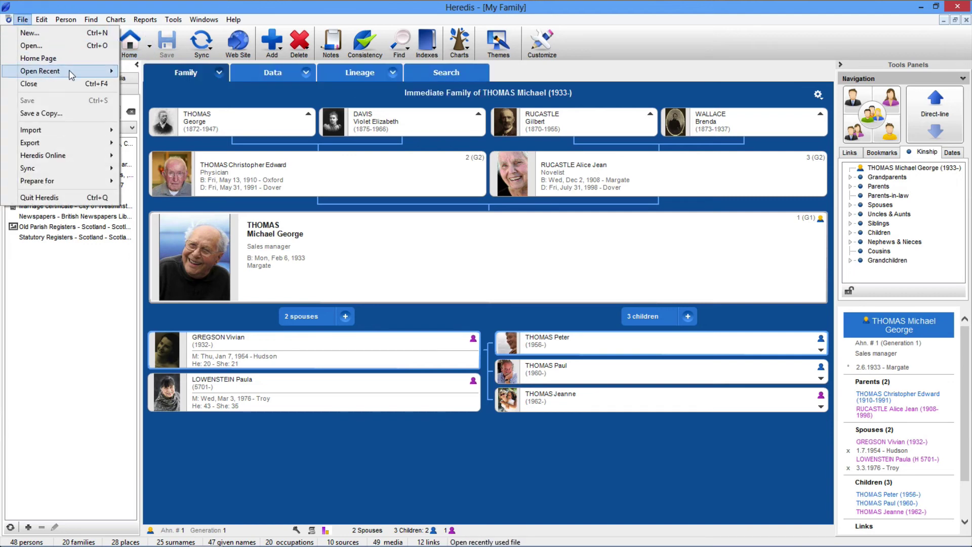
mouse_move(69, 70)
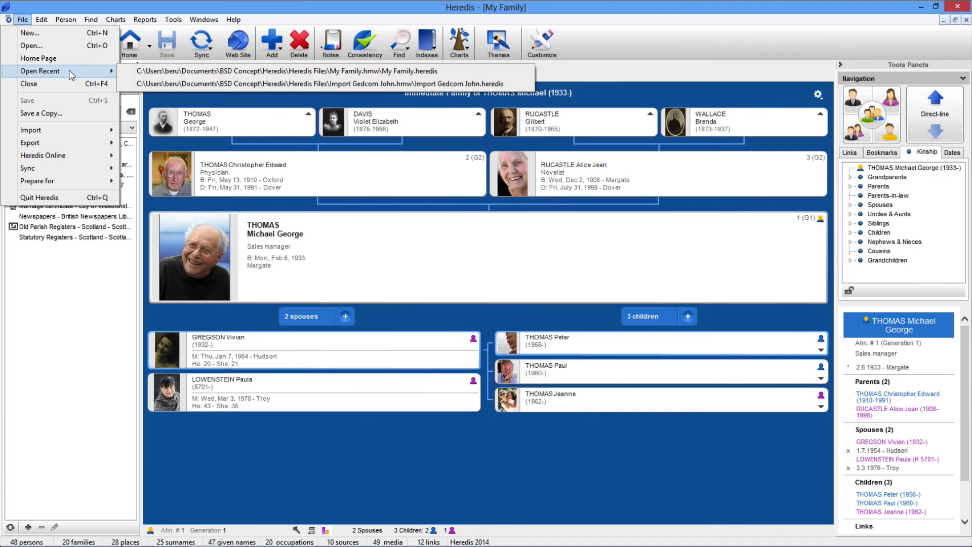
click(37, 46)
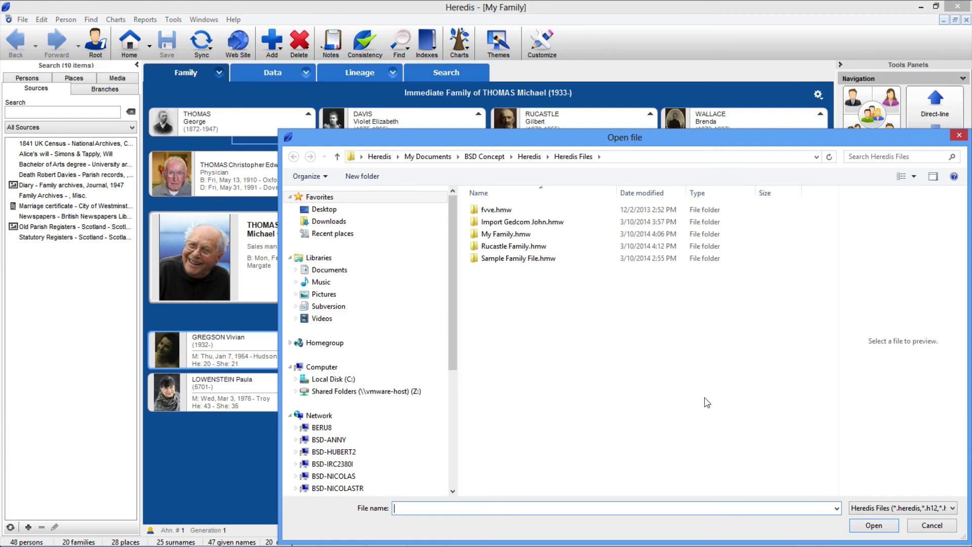
click(915, 510)
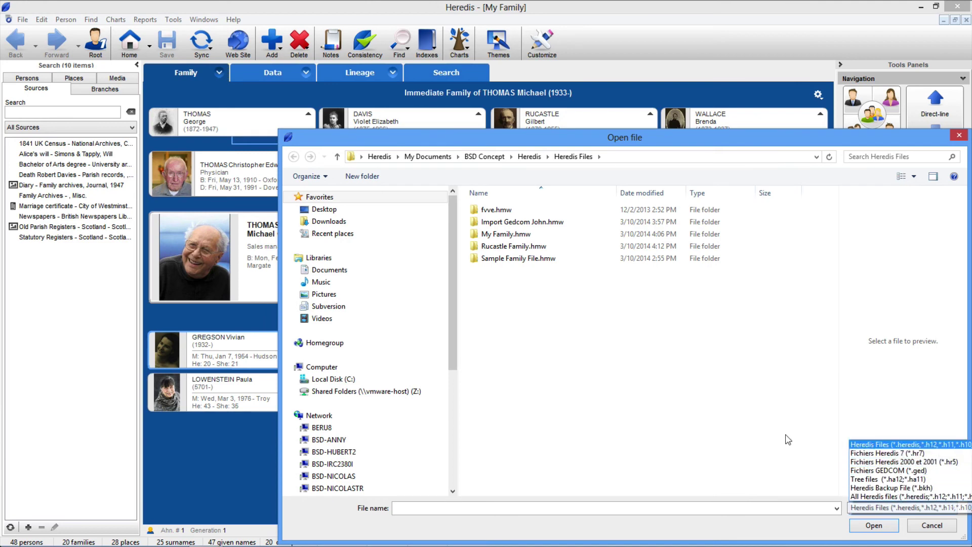
key(Escape)
key(Escape)
click(21, 20)
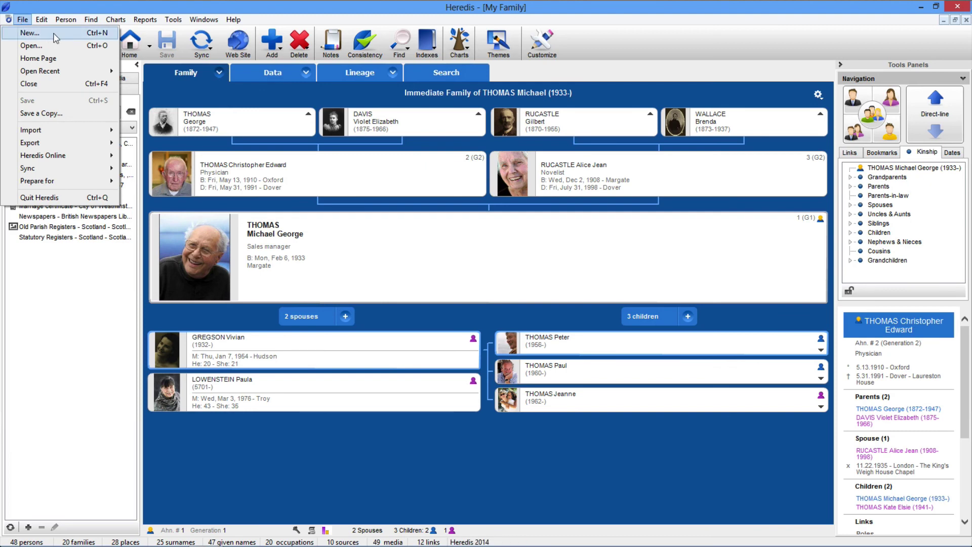
Step: Close the File menu and start a new family file with Ctrl+N
click(540, 267)
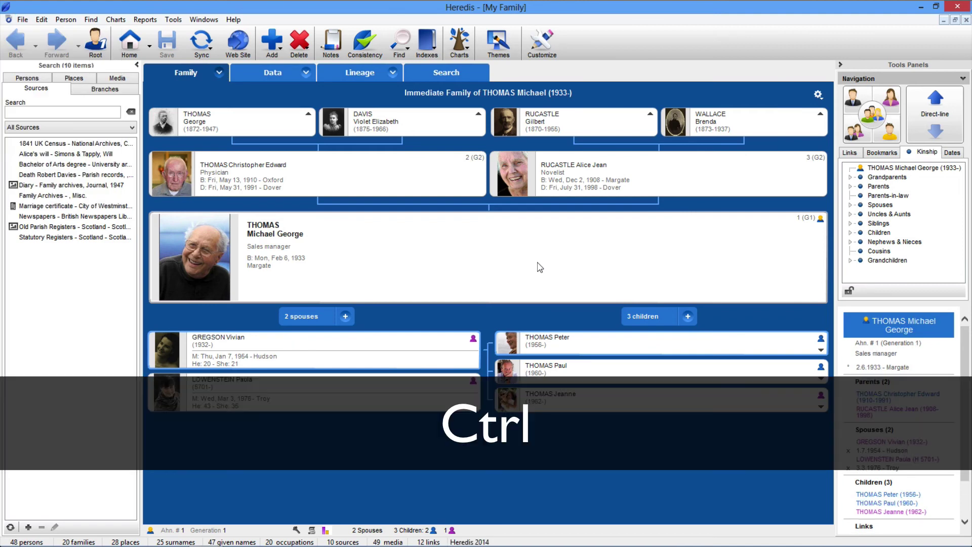
key(ctrl+n)
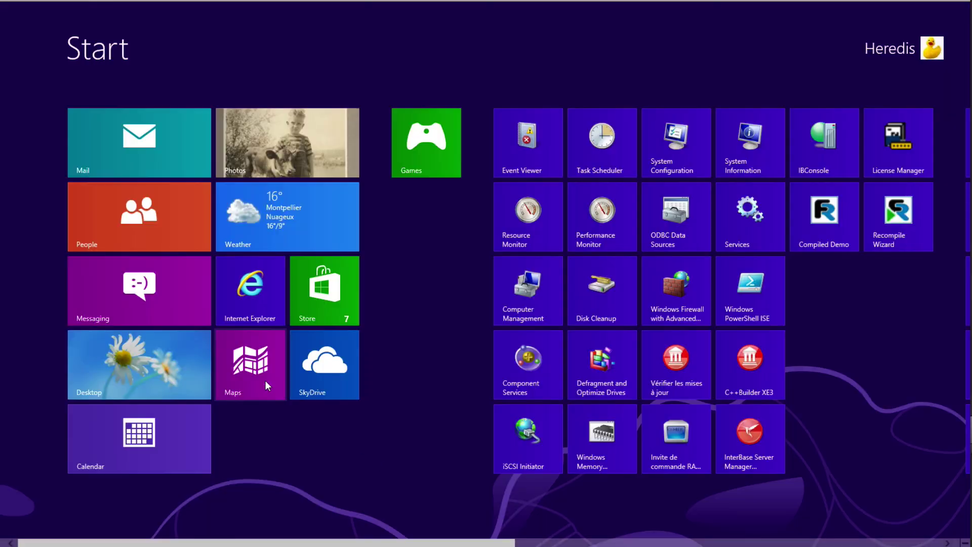
Step: From the Heredis Files folder on the desktop, open My Family.hmw and its tree file in Heredis 2014
click(150, 363)
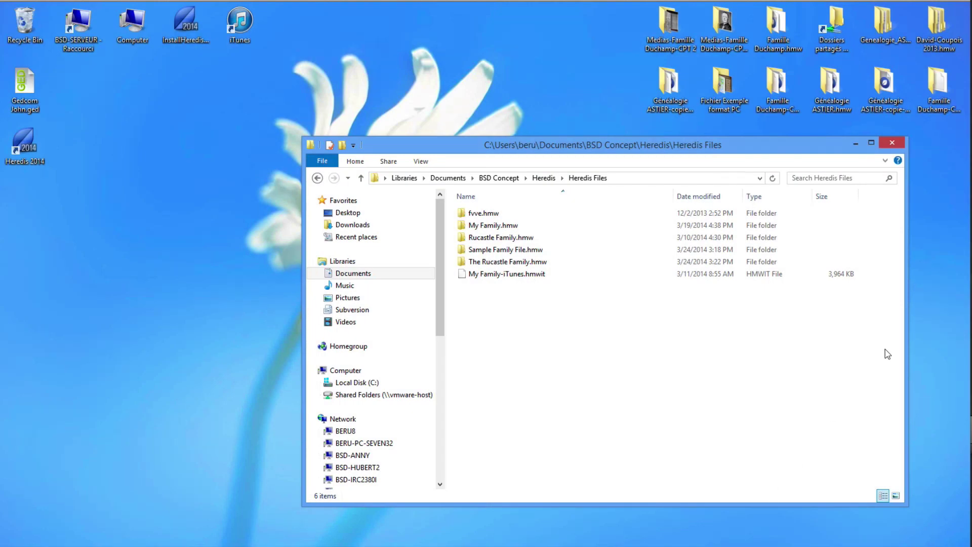
mouse_move(785, 145)
mouse_down()
mouse_move(802, 477)
mouse_move(879, 227)
mouse_move(853, 133)
mouse_move(799, 135)
mouse_up()
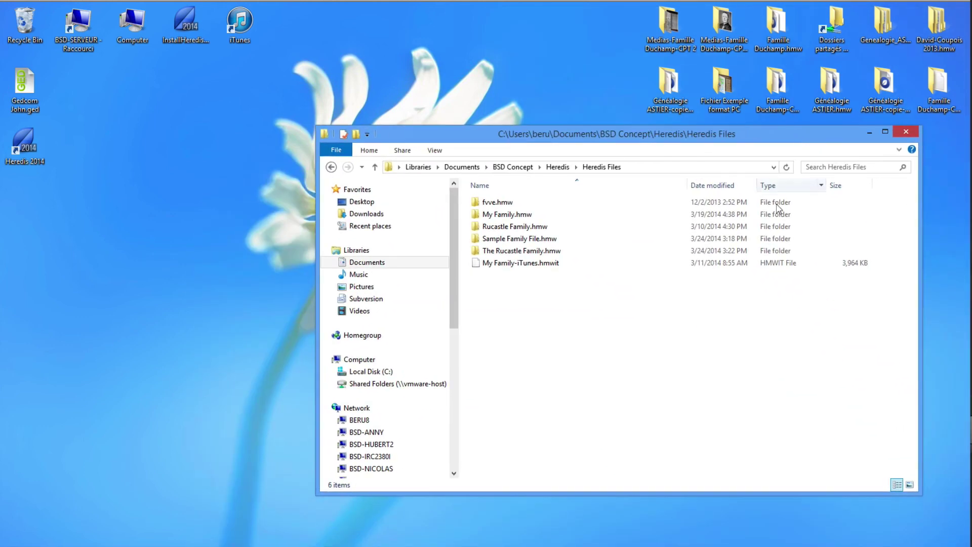
click(770, 239)
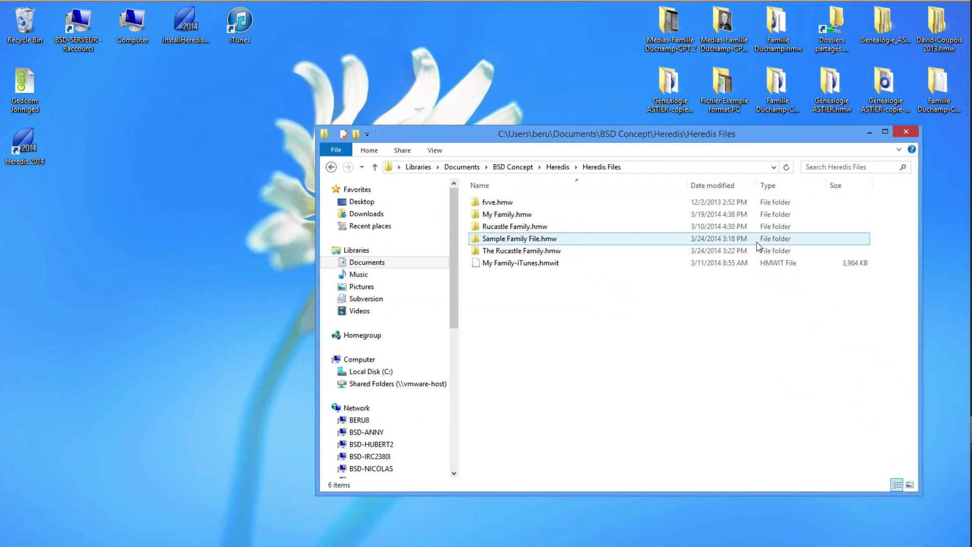
click(552, 219)
double_click(553, 219)
double_click(555, 220)
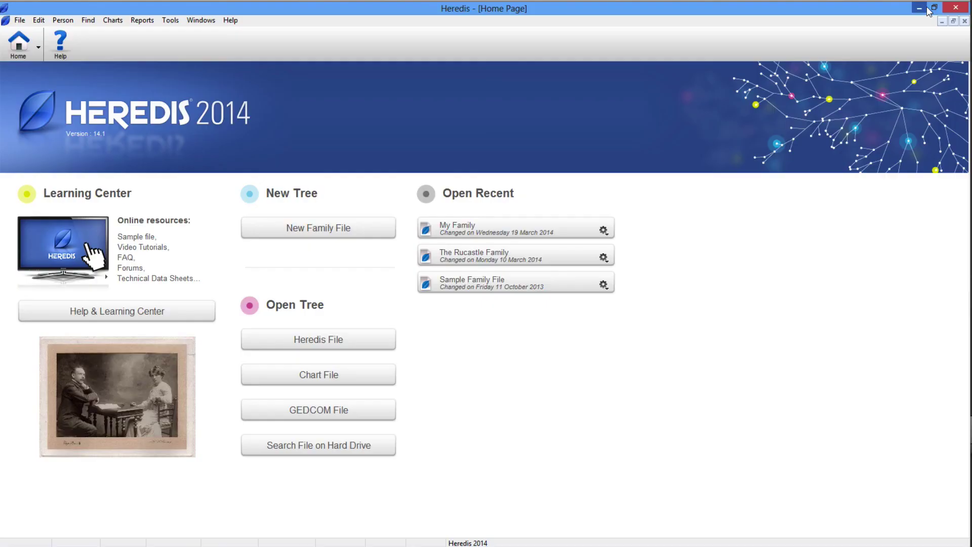
Step: Drag Sample Family File.heredis from File Explorer onto the Heredis 2014 window to open that tree
click(933, 9)
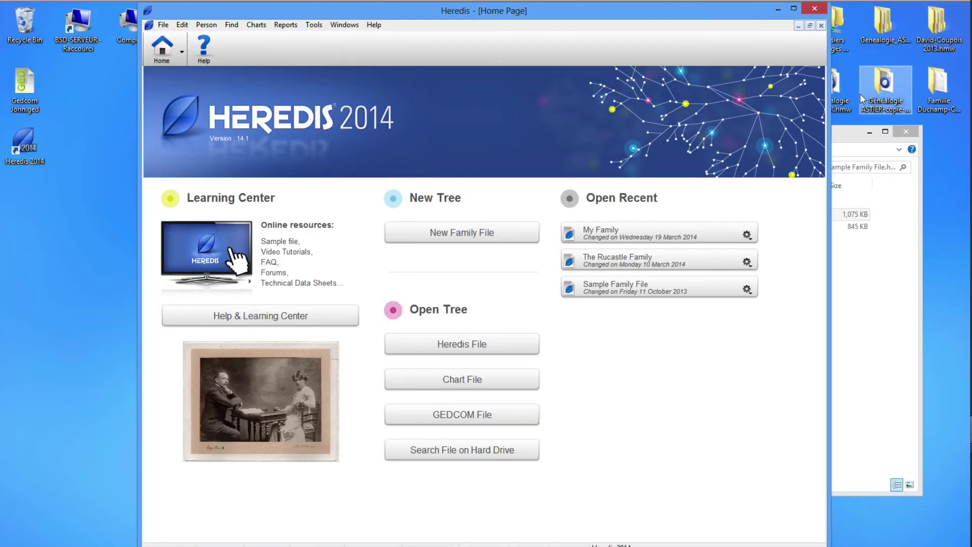
click(856, 144)
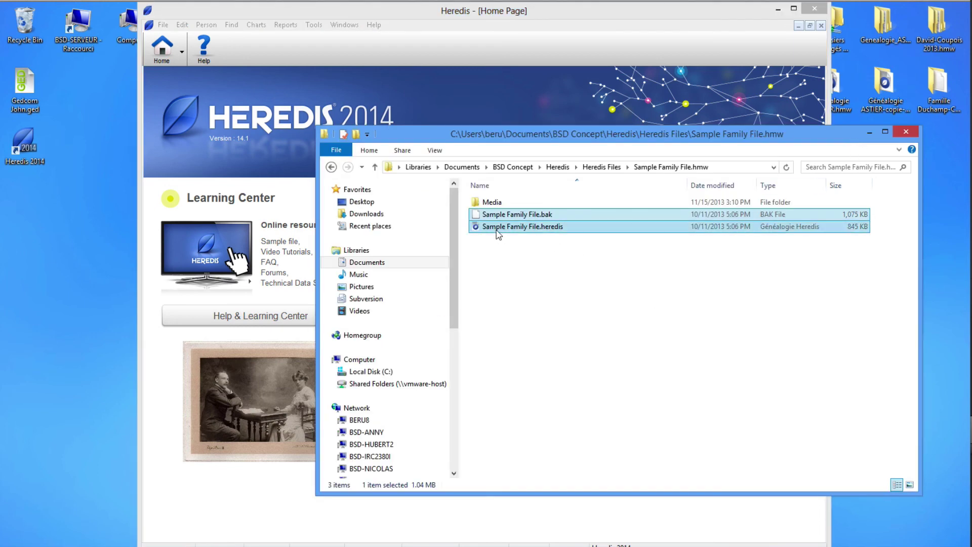
drag(499, 229, 253, 175)
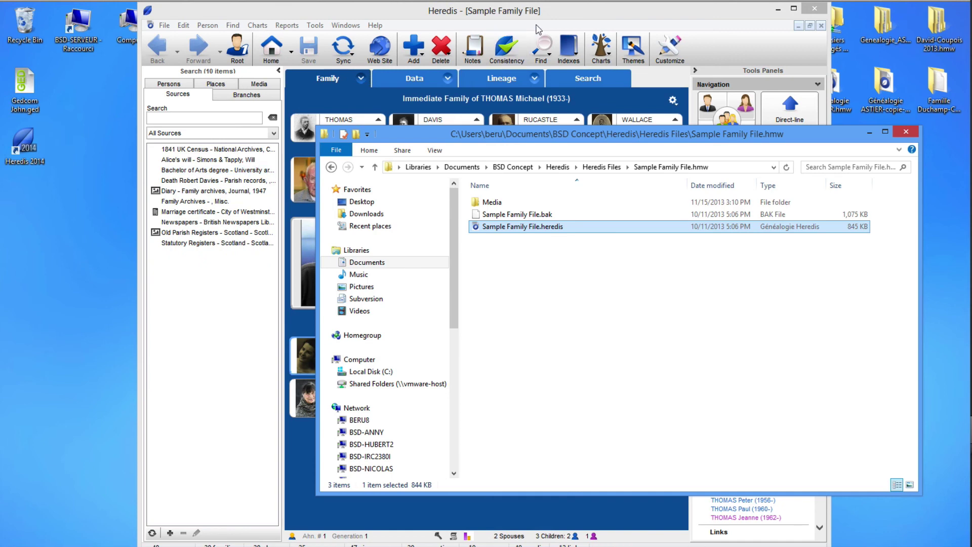
click(576, 13)
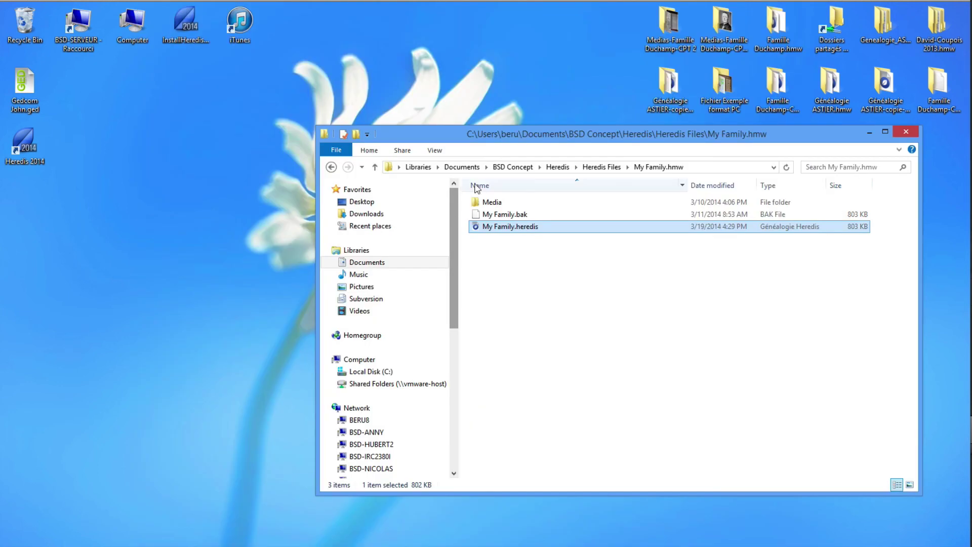
Step: Drop Sample Family File.heredis on the Heredis 2014 desktop icon, then double-click My Family.heredis
click(597, 168)
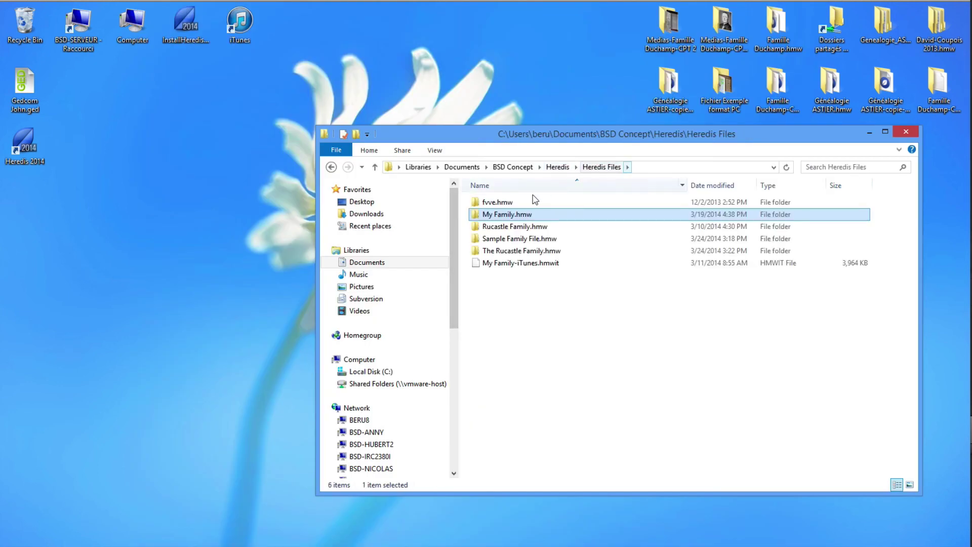
double_click(515, 239)
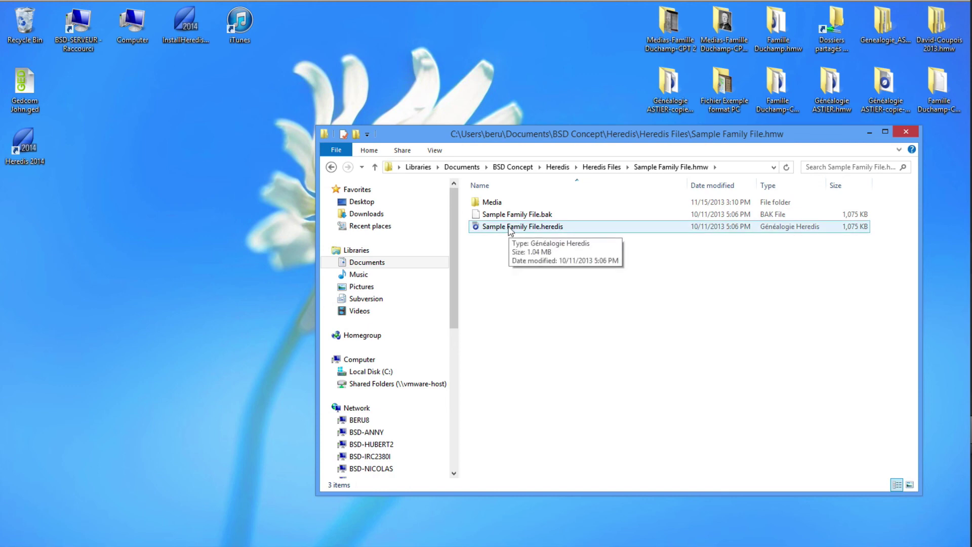
drag(510, 233, 35, 154)
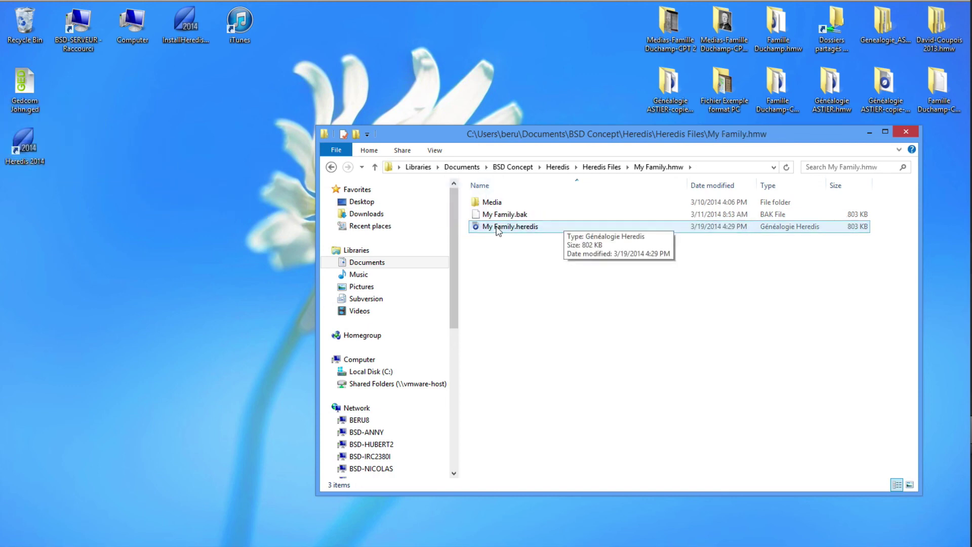
double_click(497, 228)
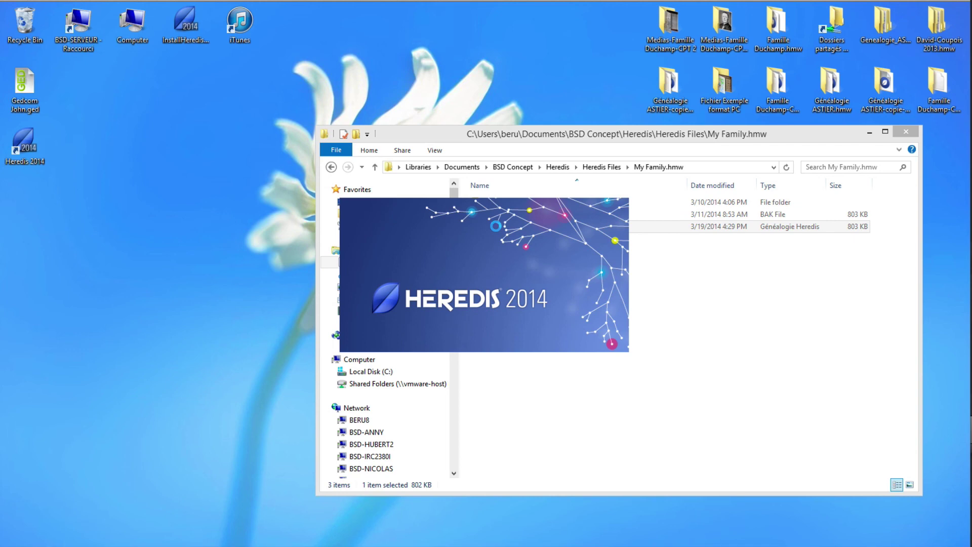